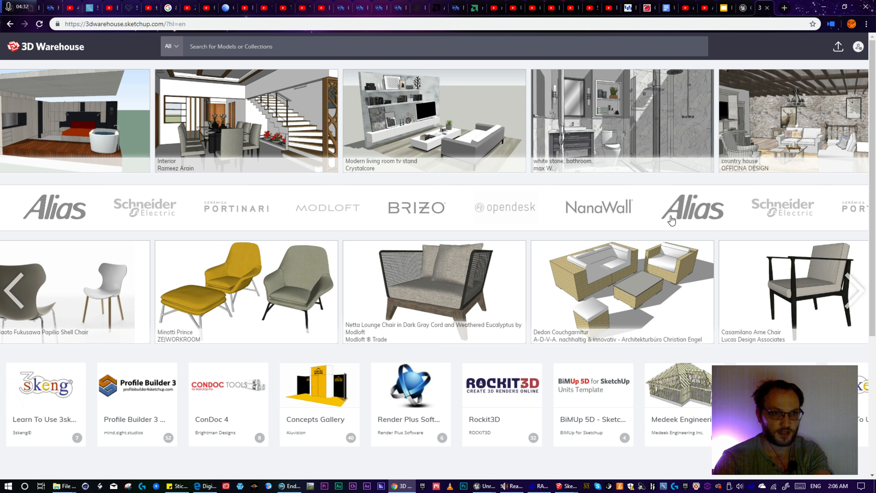
# - Browse the models in the Interior Design collection on 3D Warehouse
pyautogui.click(861, 128)
pyautogui.click(857, 128)
pyautogui.click(855, 127)
pyautogui.click(856, 127)
pyautogui.click(858, 128)
pyautogui.click(858, 132)
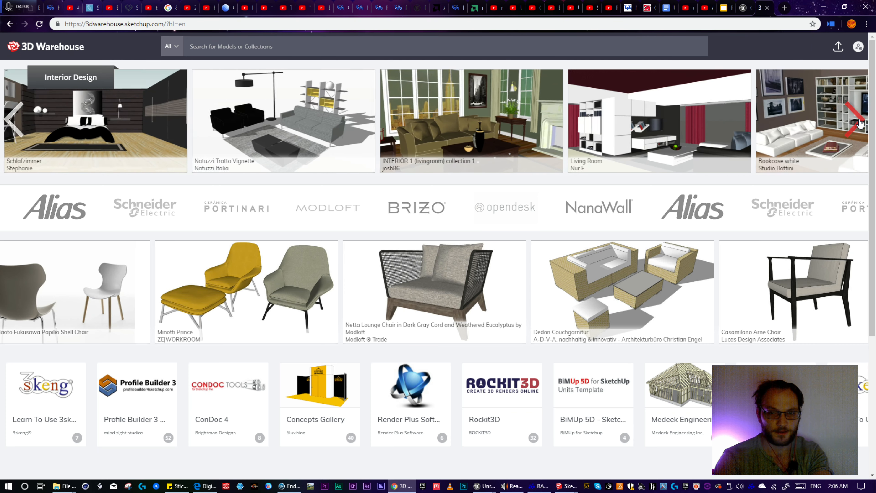
# - Switch to the armchair model in SketchUp and check its 3D model export settings for the Unreal Datasmith format without exporting
pyautogui.click(823, 6)
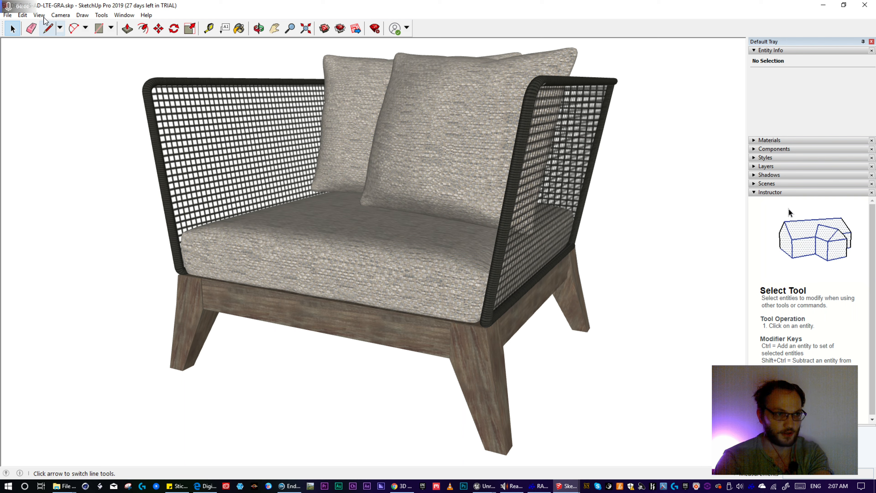
pyautogui.click(8, 15)
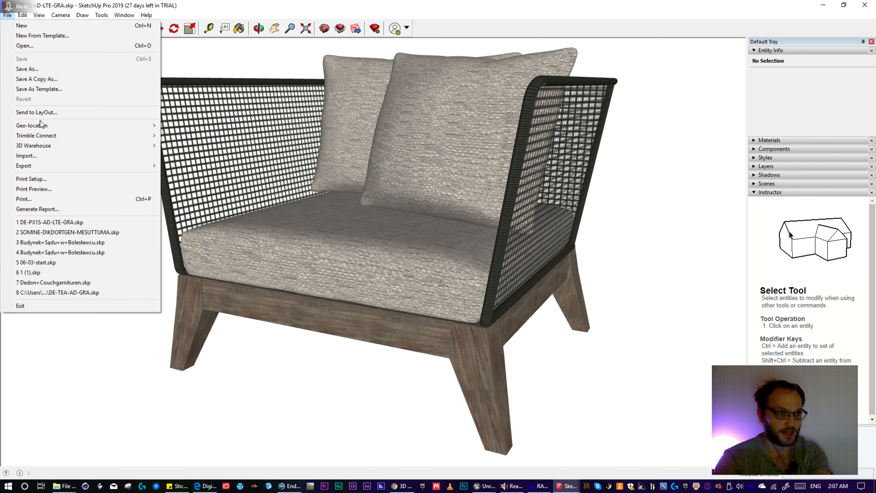
pyautogui.moveTo(148, 166)
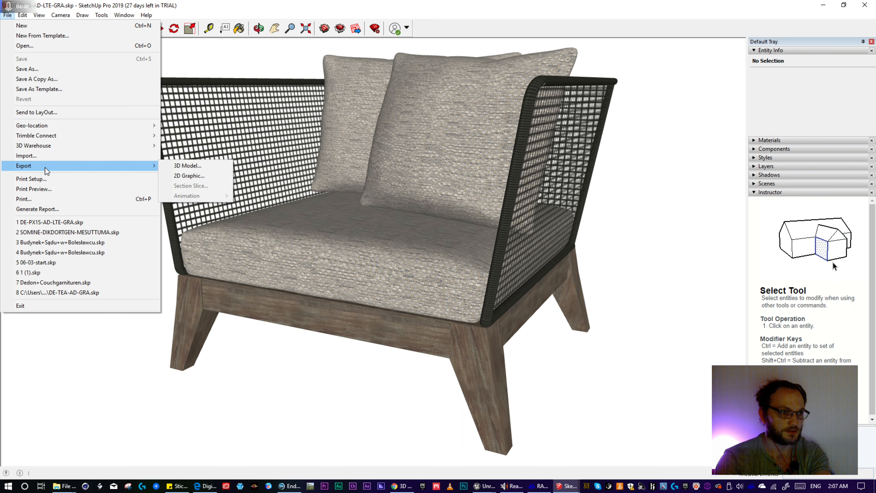
pyautogui.click(195, 167)
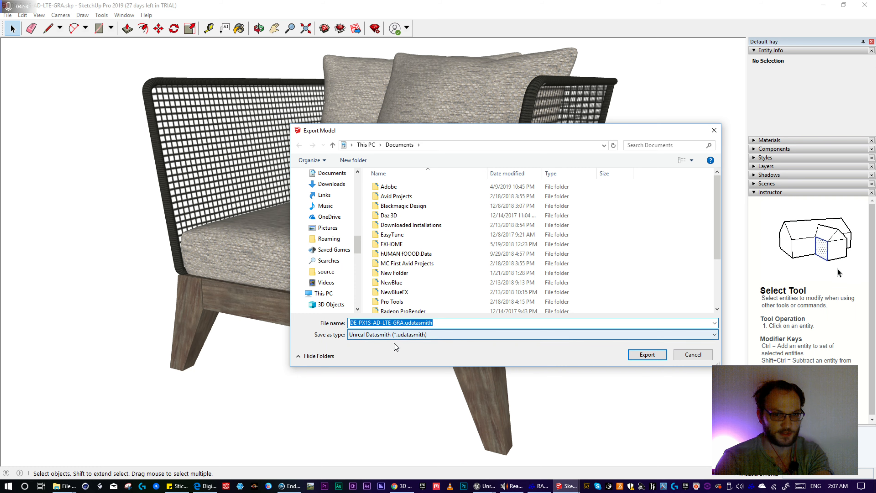
pyautogui.click(699, 356)
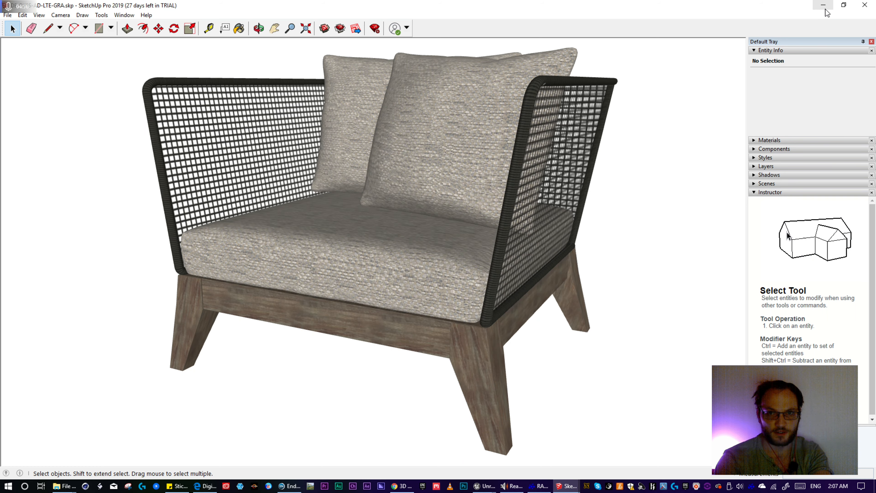
# - Switch to File Explorer and look through the downloaded models in the google sketchup folder
pyautogui.click(823, 5)
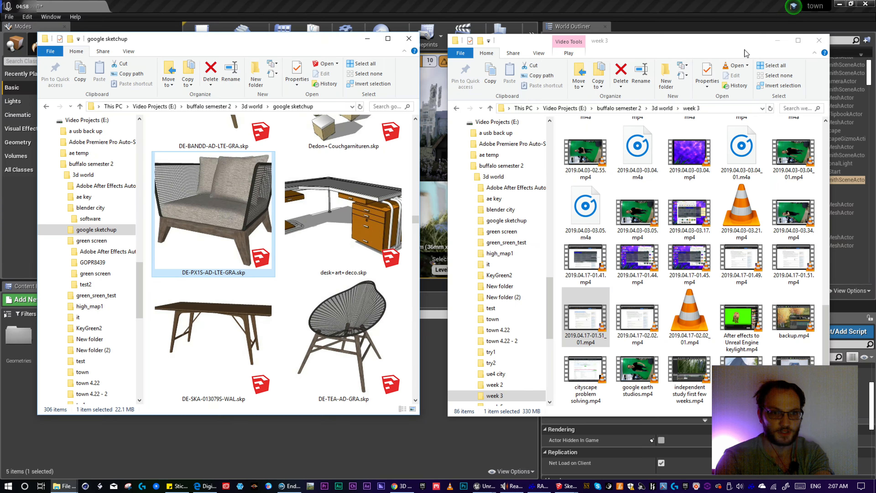
pyautogui.scroll(15, 308, 223)
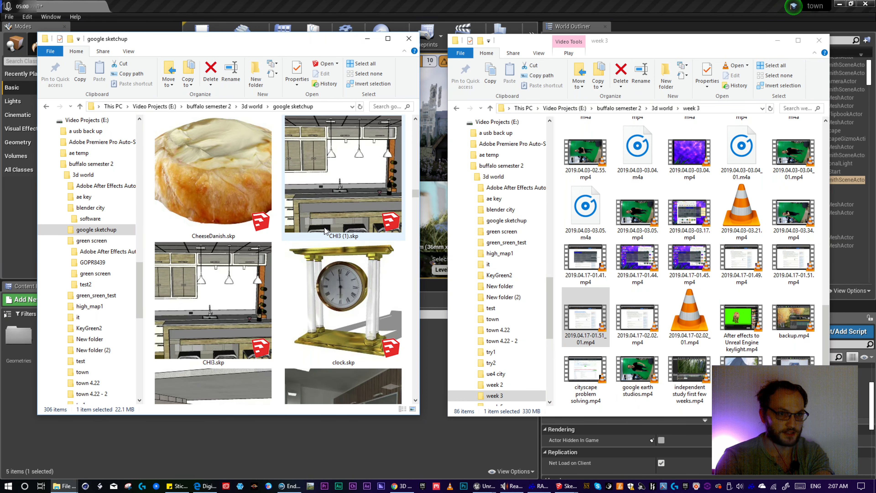
pyautogui.scroll(-3, 291, 227)
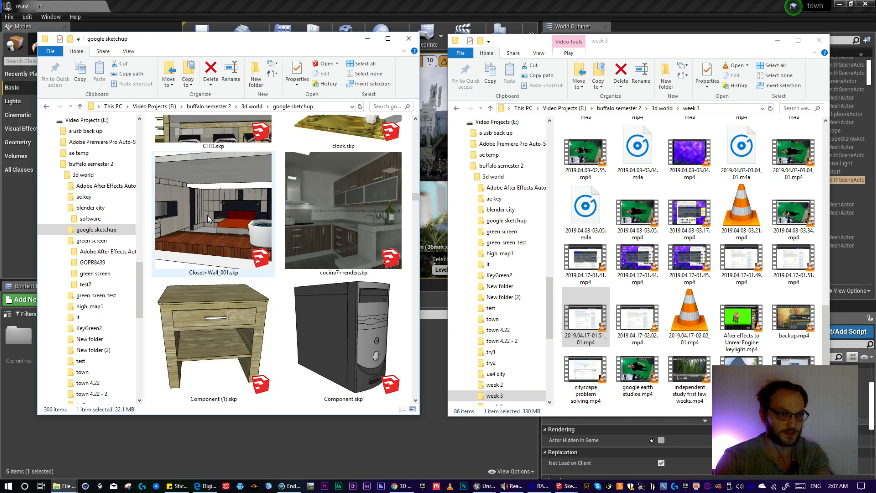
pyautogui.scroll(-5, 223, 238)
pyautogui.scroll(-5, 223, 239)
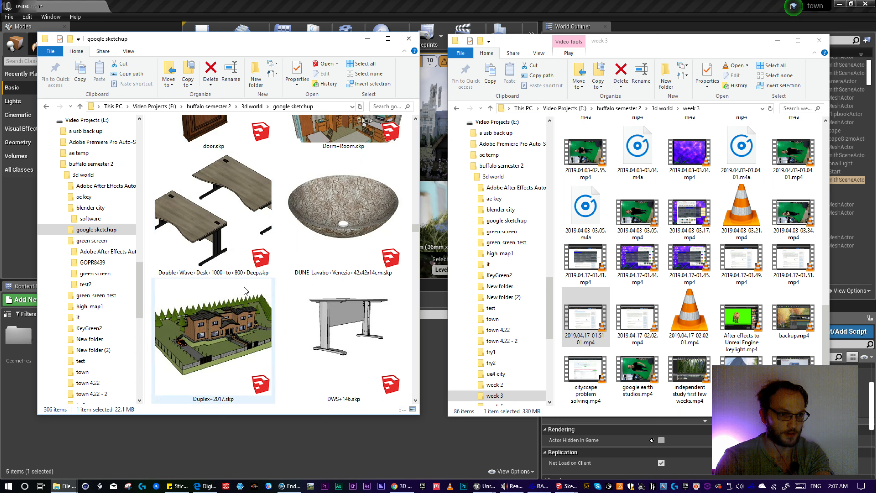
pyautogui.scroll(-3, 269, 339)
pyautogui.scroll(-12, 269, 339)
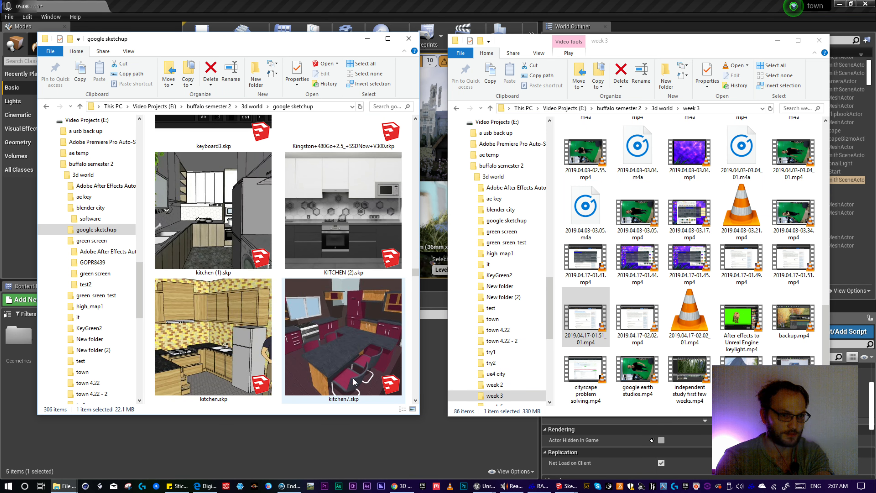
# - Switch to the town level in Unreal Editor and set the viewport camera speed to 3
pyautogui.click(352, 442)
pyautogui.moveTo(360, 165); pyautogui.dragTo(401, 151, button='right')
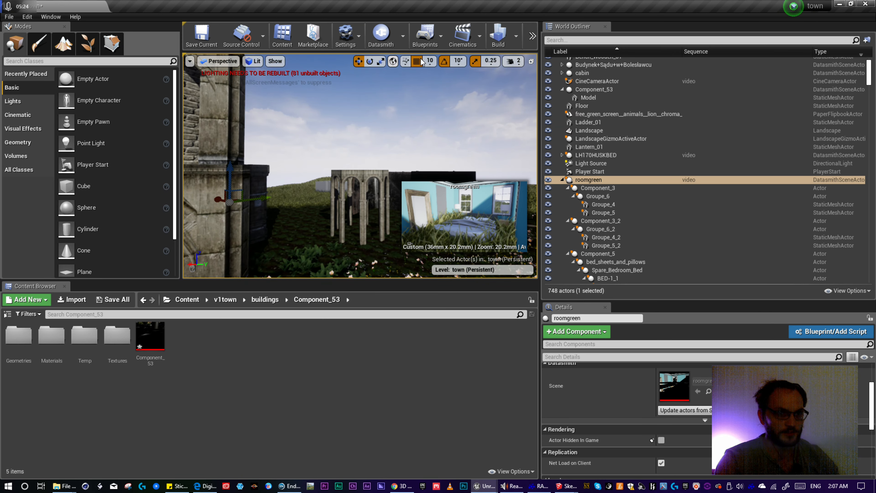
pyautogui.click(516, 62)
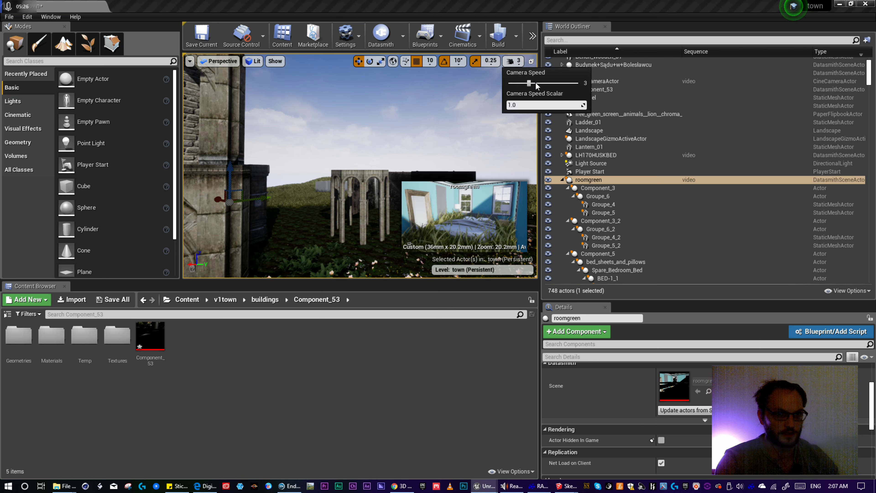
# - Try to raise the whole roomgreen actor along its vertical axis, and undo the move
pyautogui.press('w')
pyautogui.moveTo(340, 163); pyautogui.dragTo(284, 189, button='right')
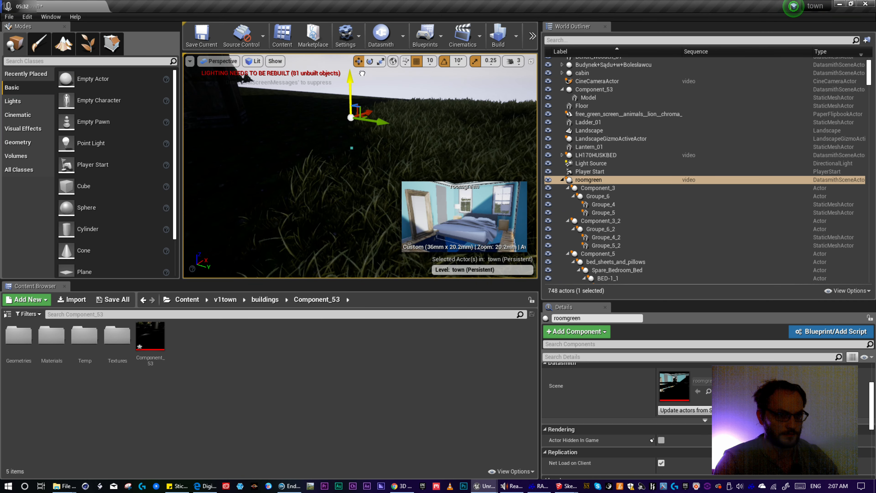
pyautogui.moveTo(349, 66); pyautogui.dragTo(350, 54)
pyautogui.hotkey('ctrl', 'z')
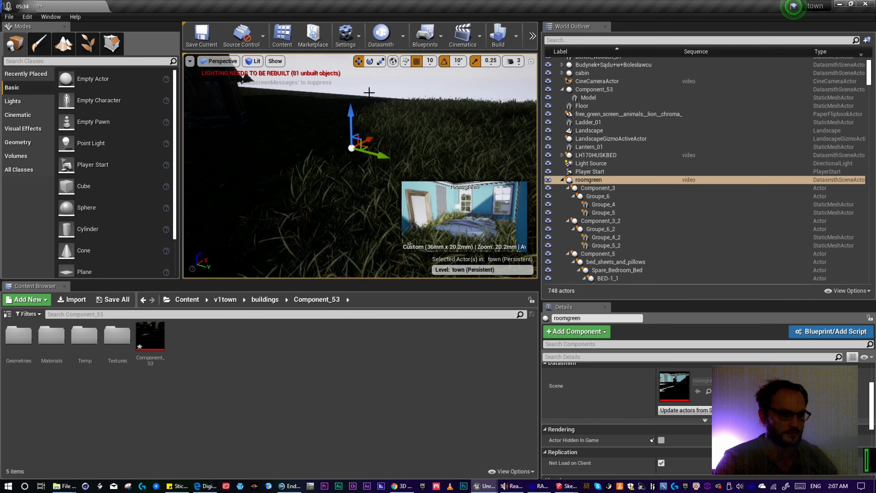
# - Raise the roomgreen actor until its floor clears the grass, and view the blue bedroom from inside
pyautogui.moveTo(365, 150); pyautogui.dragTo(283, 135, button='right')
pyautogui.press('s')
pyautogui.press('s')
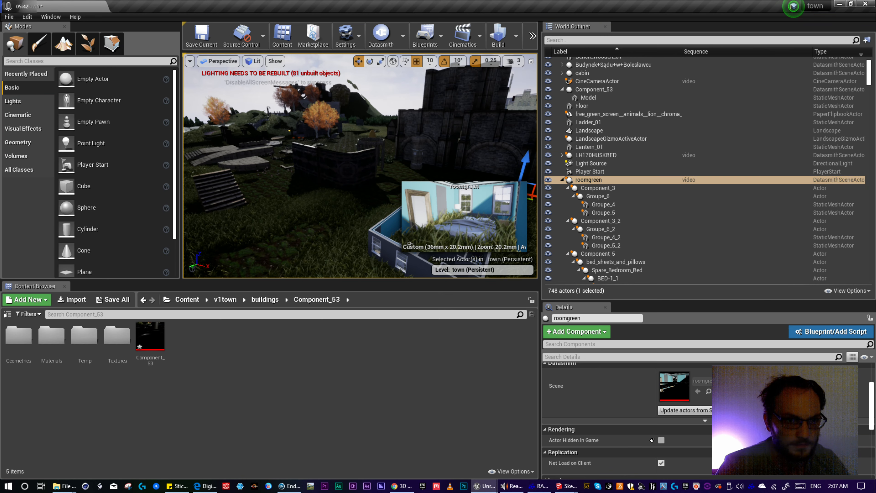
pyautogui.press('f')
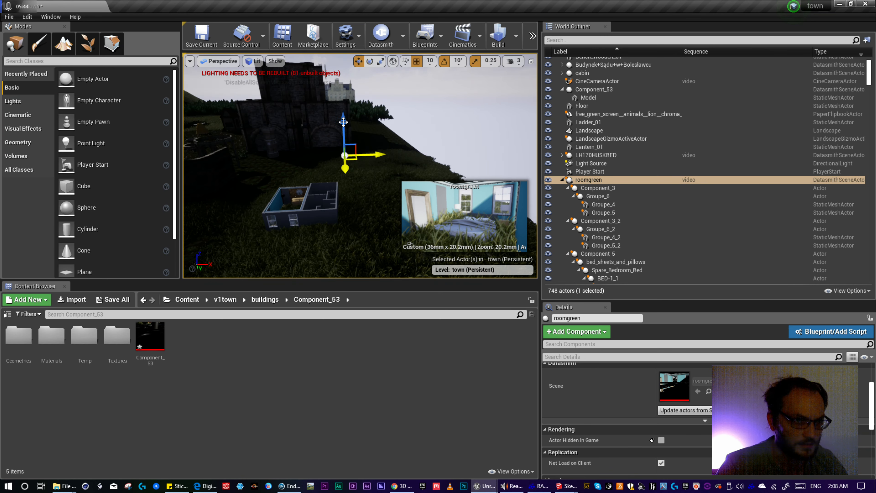
pyautogui.moveTo(342, 119); pyautogui.dragTo(428, 124, button='right')
pyautogui.press('w')
pyautogui.press('w')
pyautogui.press('w')
pyautogui.press('w')
pyautogui.press('w')
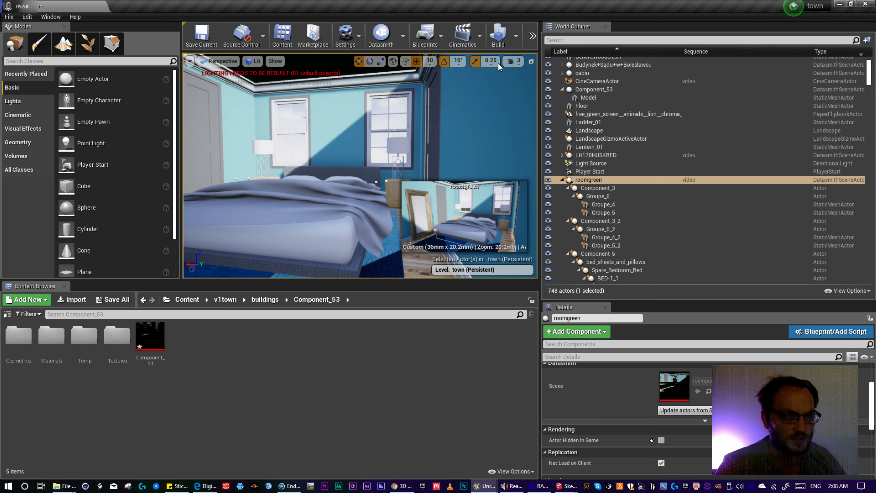
# - Set the viewport camera speed to 1 and nudge the wooden-framed mirror Group_25 in the bedroom
pyautogui.click(513, 60)
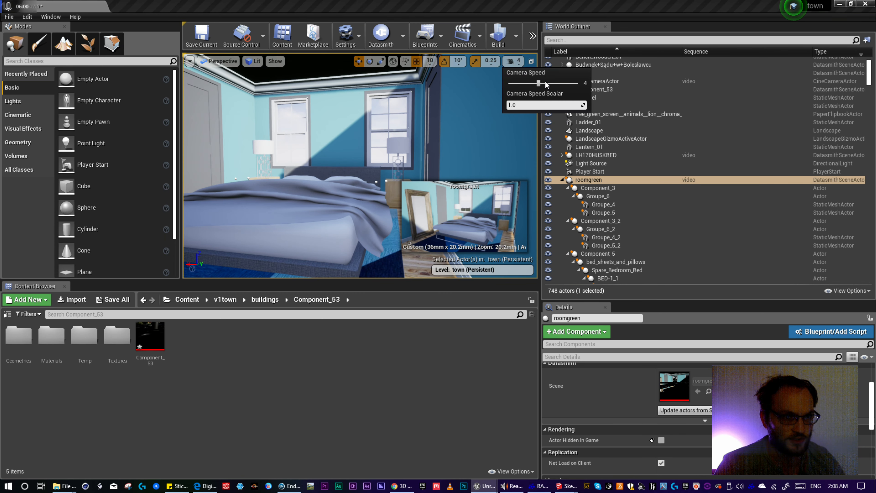
pyautogui.moveTo(416, 142)
pyautogui.mouseDown(button='right')
pyautogui.moveTo(374, 165)
pyautogui.moveTo(421, 158)
pyautogui.mouseUp(button='right')
pyautogui.click(385, 148)
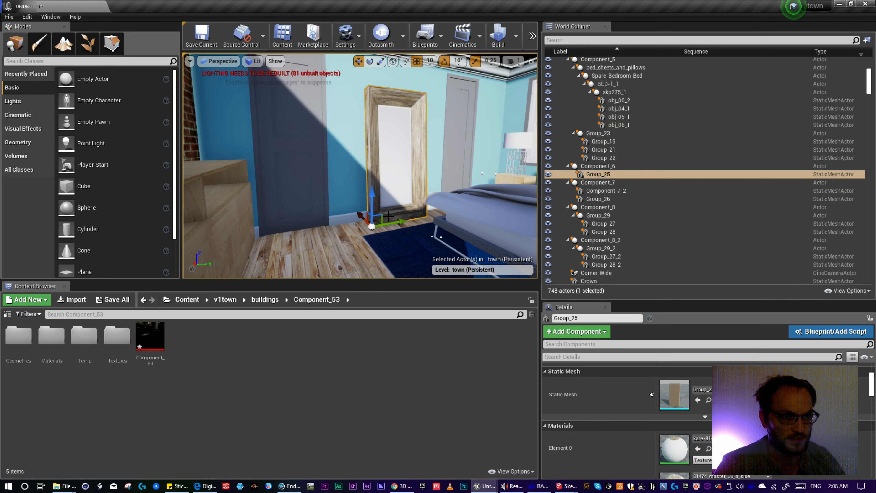
pyautogui.moveTo(360, 214)
pyautogui.mouseDown()
pyautogui.moveTo(376, 237)
pyautogui.moveTo(355, 207)
pyautogui.moveTo(363, 217)
pyautogui.mouseUp()
pyautogui.moveTo(363, 217); pyautogui.dragTo(389, 212, button='right')
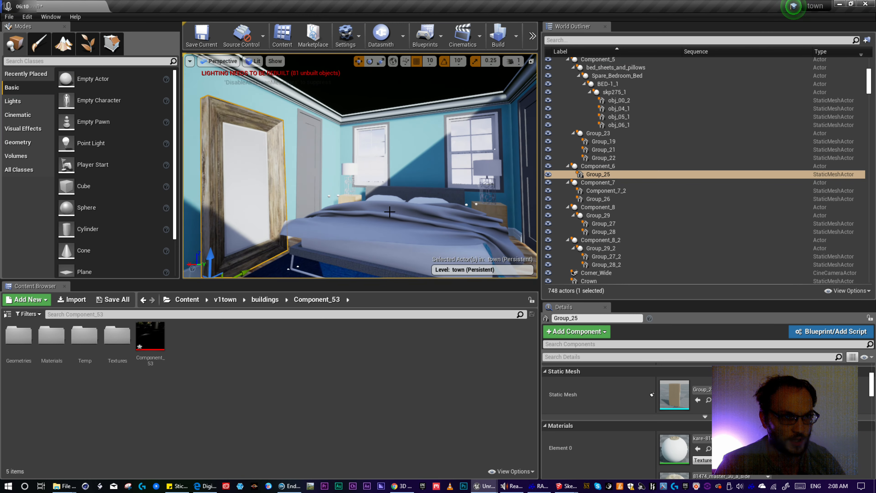
# - Shift the SR part of the bedroom window beside the door sideways along its green axis
pyautogui.click(357, 171)
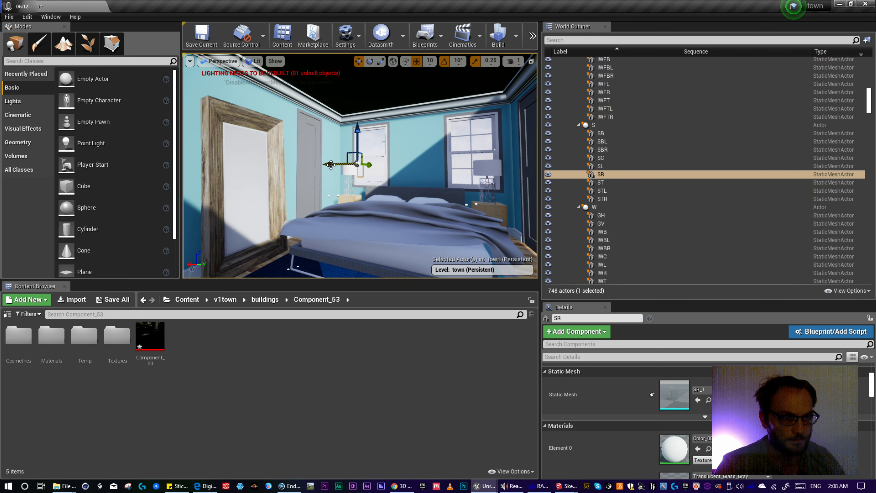
pyautogui.moveTo(362, 164)
pyautogui.mouseDown()
pyautogui.moveTo(342, 166)
pyautogui.moveTo(377, 167)
pyautogui.mouseUp()
pyautogui.moveTo(389, 195); pyautogui.dragTo(431, 217, button='right')
pyautogui.press('w')
pyautogui.click(409, 161)
# - Select the wooden cabinet Groupe_1 against the brick wall and nudge it slightly along its green axis
pyautogui.moveTo(409, 161); pyautogui.dragTo(421, 142, button='right')
pyautogui.press('s')
pyautogui.press('w')
pyautogui.moveTo(264, 167); pyautogui.dragTo(293, 180, button='right')
pyautogui.click(290, 202)
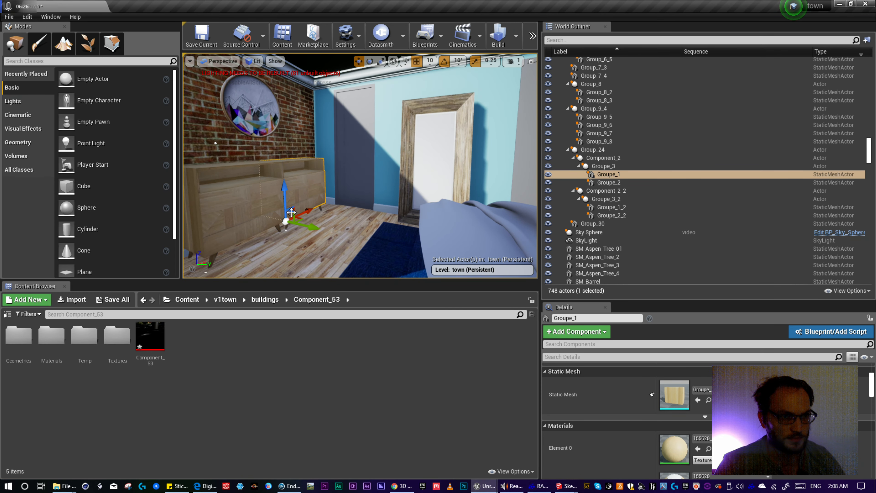
pyautogui.moveTo(312, 226)
pyautogui.mouseDown()
pyautogui.moveTo(363, 237)
pyautogui.moveTo(312, 223)
pyautogui.mouseUp()
# - Try to raise the Group_2_7 wall structure off the room, and return it to its original position
pyautogui.click(386, 156)
pyautogui.moveTo(358, 166); pyautogui.dragTo(417, 165, button='right')
pyautogui.moveTo(393, 213); pyautogui.dragTo(389, 213, button='right')
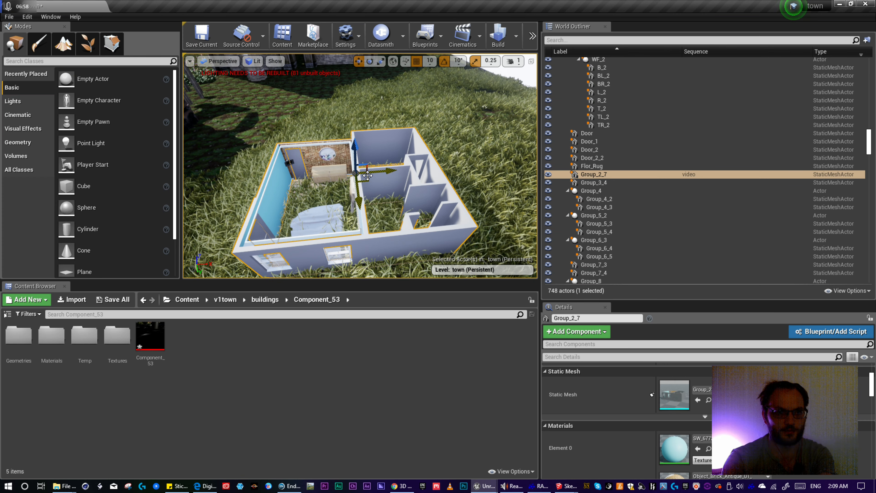
pyautogui.moveTo(353, 144); pyautogui.dragTo(353, 80)
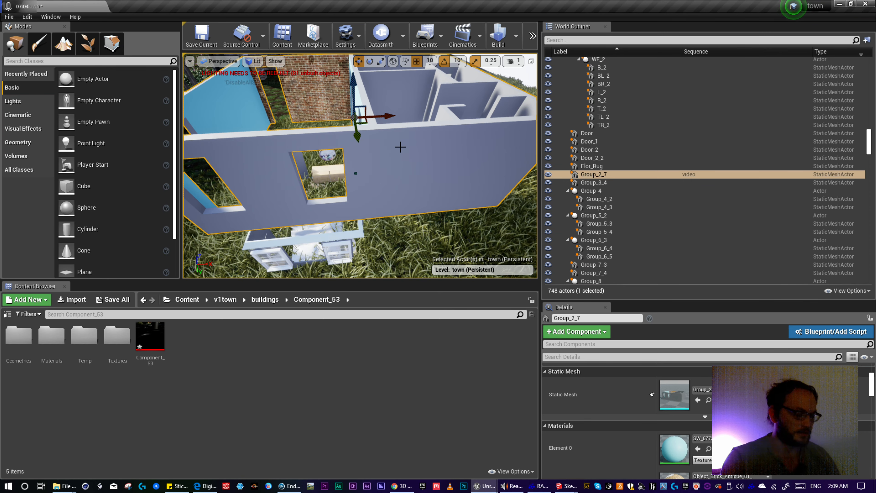
pyautogui.scroll(-5, 400, 147)
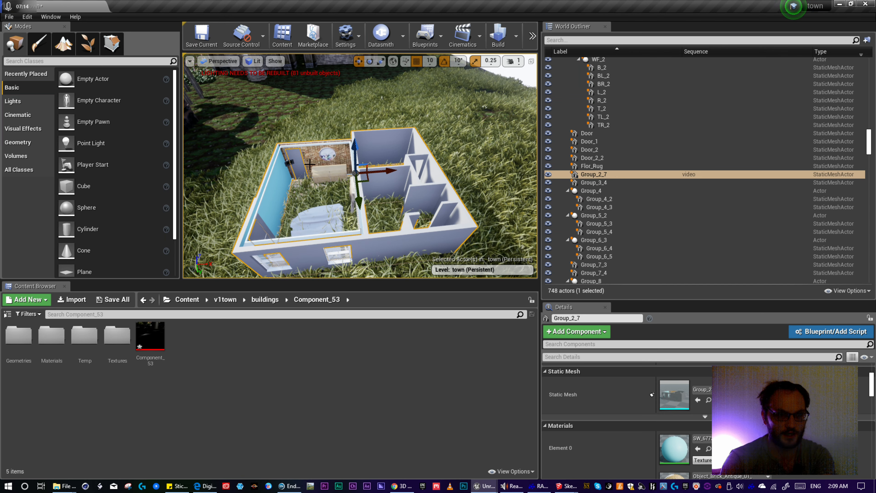
# - Select the cabinet part Groupe_1_2 and the Group_2_7 walls in turn to inspect the room's separate meshes
pyautogui.click(326, 170)
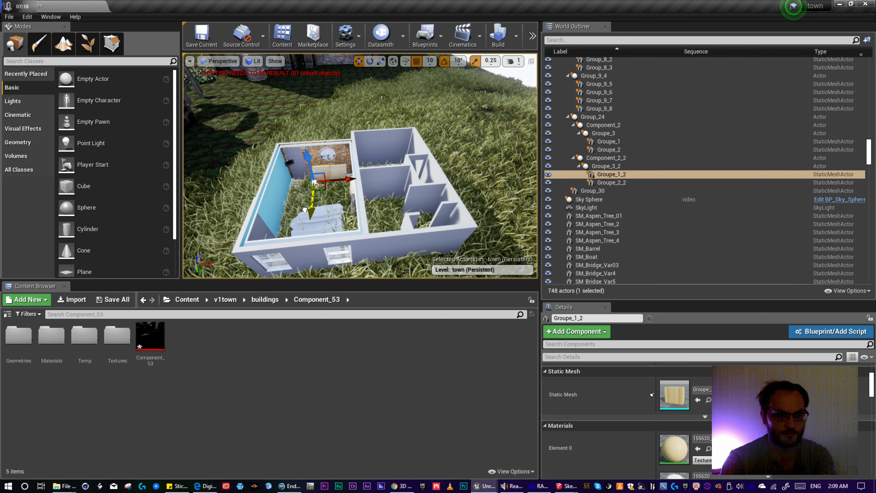
pyautogui.click(324, 157)
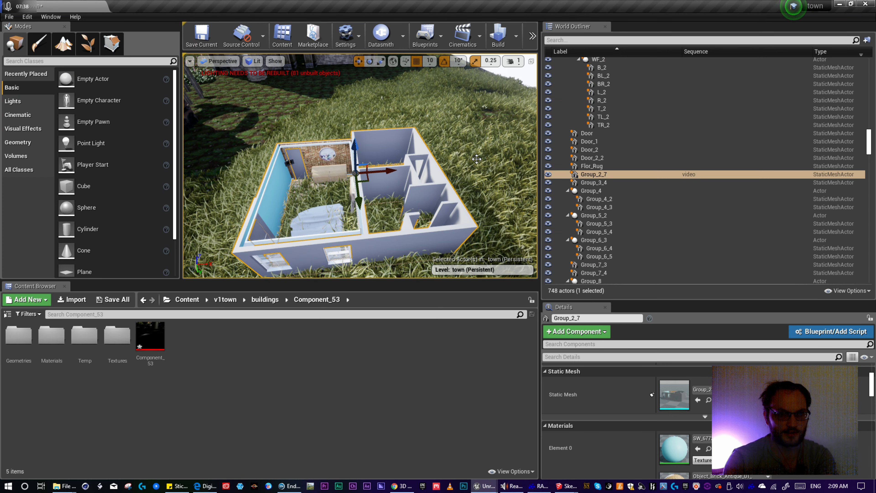
pyautogui.moveTo(476, 159); pyautogui.dragTo(476, 158, button='right')
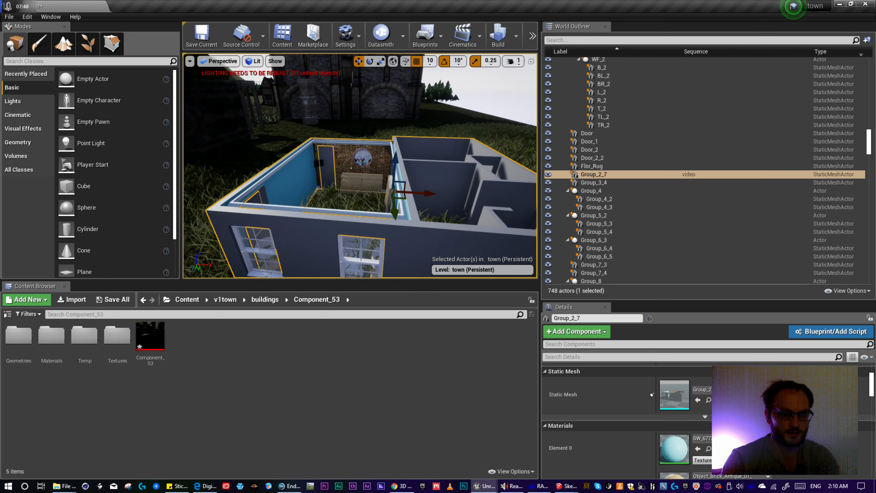